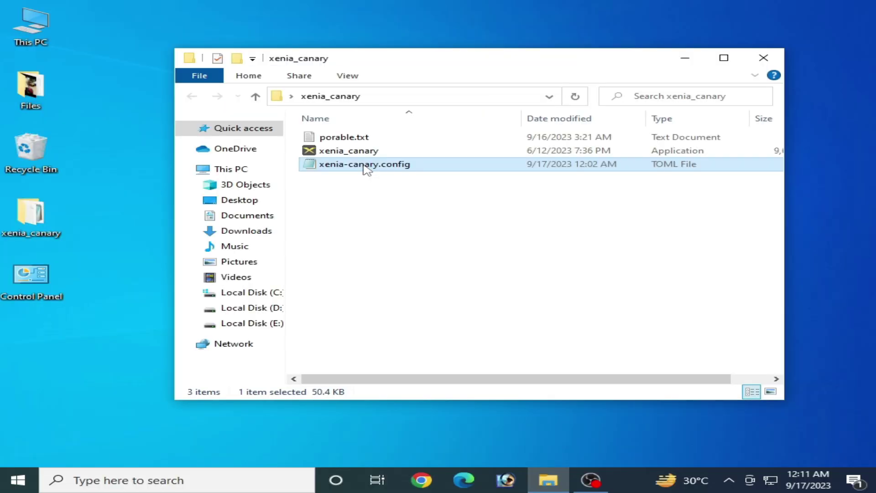
# Step: Open xenia-canary.config with Notepad and scroll down to the empty render_target_path_d3d12 line
pyautogui.rightClick(157, 108)
pyautogui.click(440, 251)
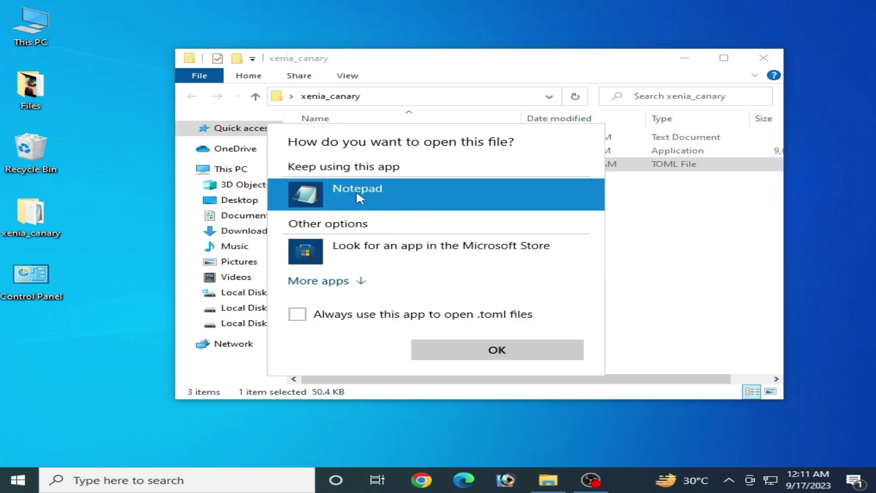
pyautogui.click(429, 349)
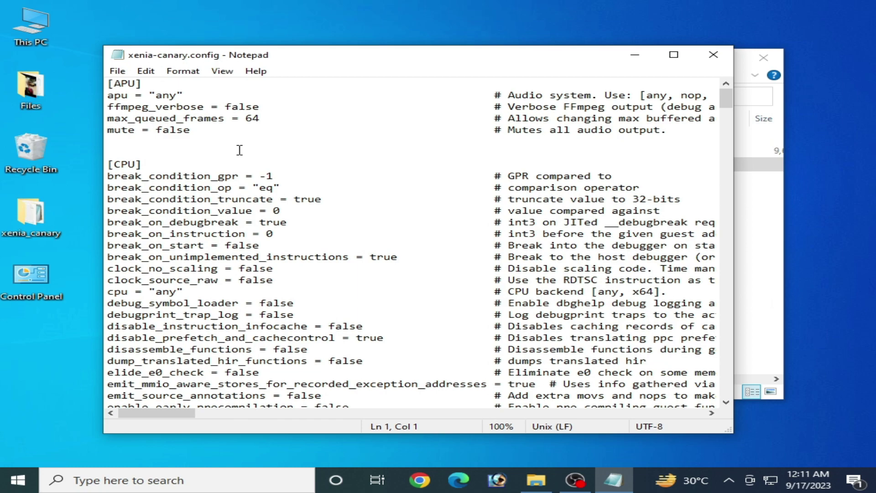
pyautogui.moveTo(725, 98); pyautogui.dragTo(780, 255)
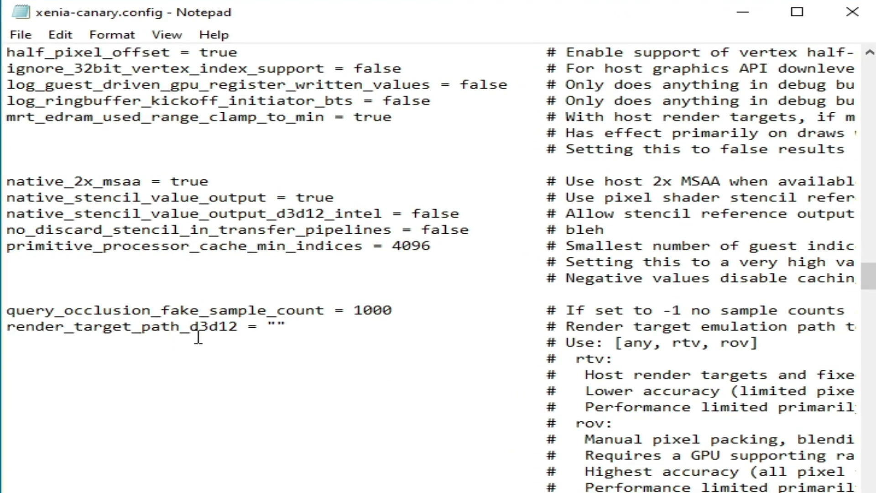
# Step: Copy rov from the comment and paste it into render_target_path_d3d12's empty quotes
pyautogui.doubleClick(727, 343)
pyautogui.rightClick(738, 343)
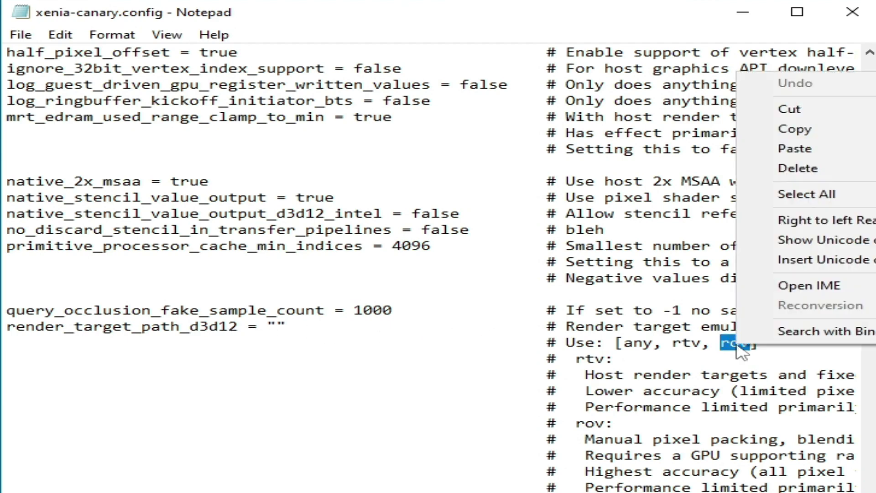
pyautogui.click(803, 133)
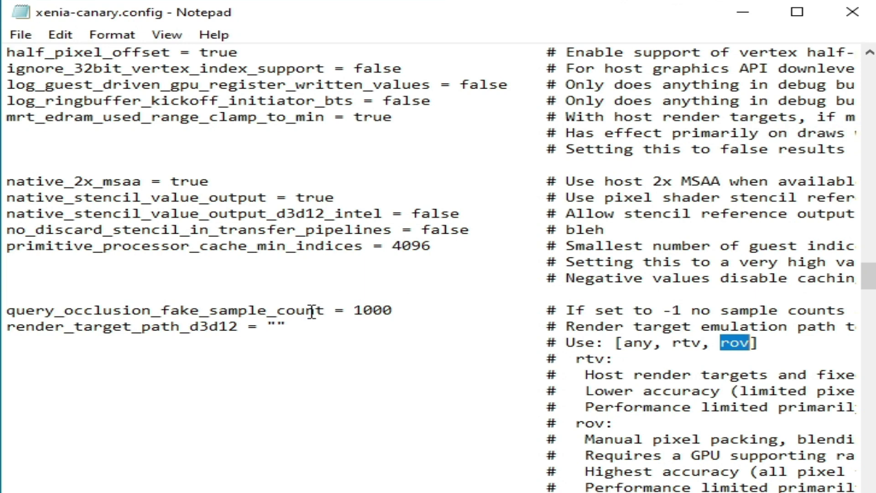
pyautogui.doubleClick(278, 325)
pyautogui.rightClick(277, 326)
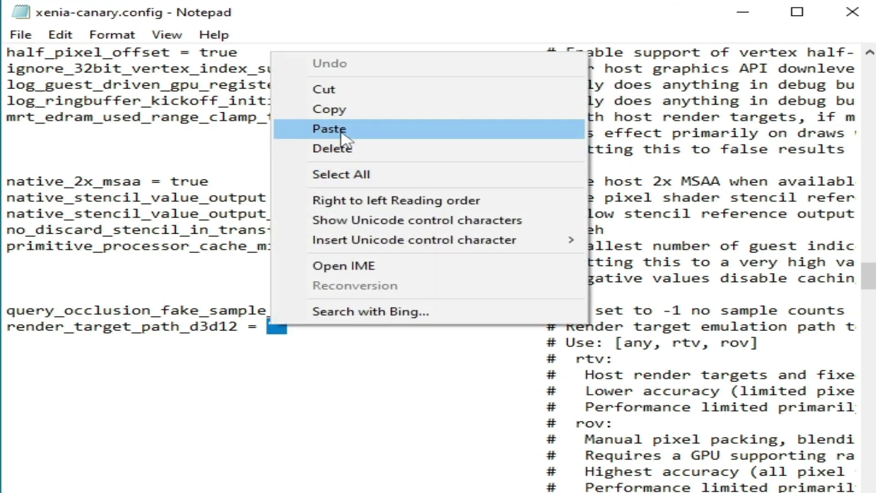
pyautogui.click(322, 129)
# Step: Save the edited config and close Notepad
pyautogui.click(28, 37)
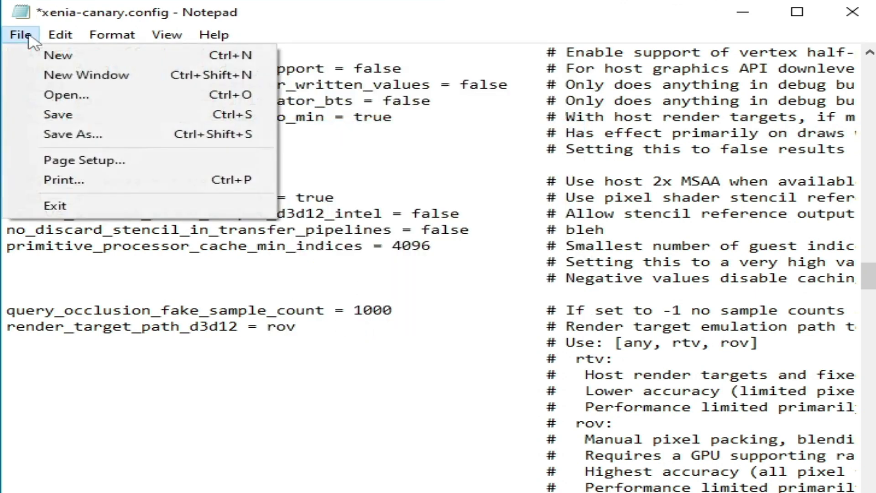
pyautogui.click(54, 118)
pyautogui.click(852, 12)
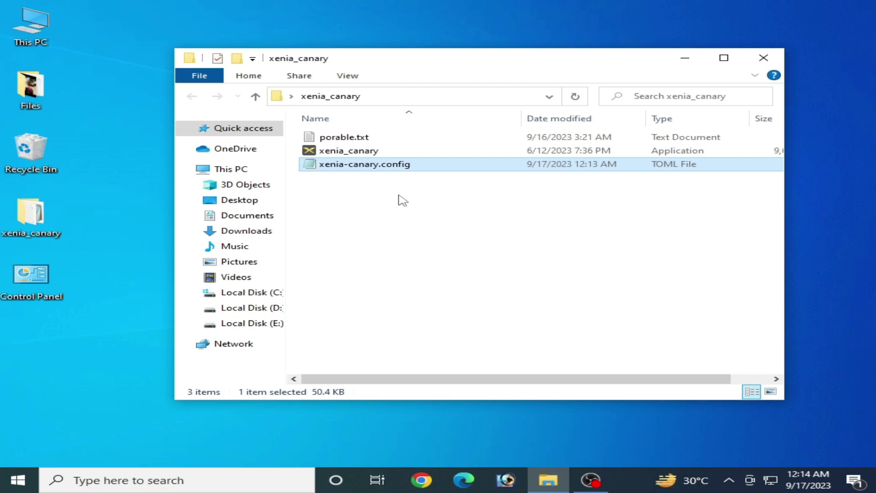
# Step: Open the config in Notepad and replace max_queued_frames 64 with 16
pyautogui.rightClick(393, 171)
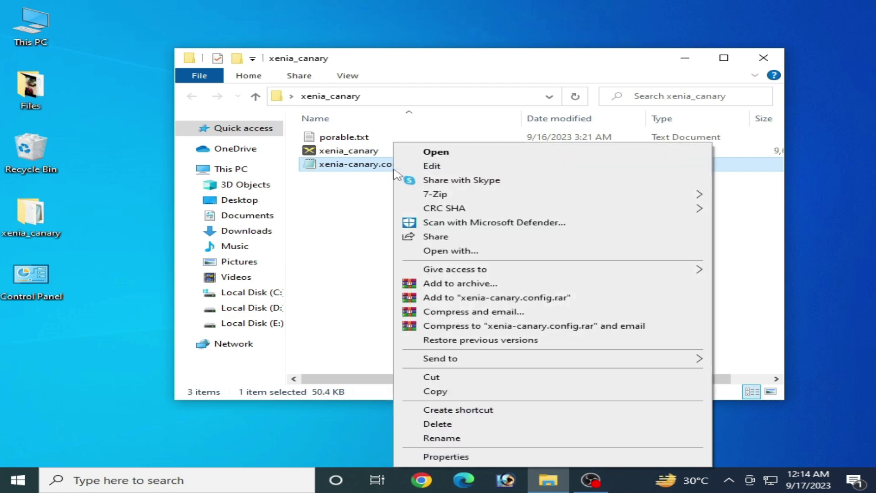
pyautogui.click(422, 151)
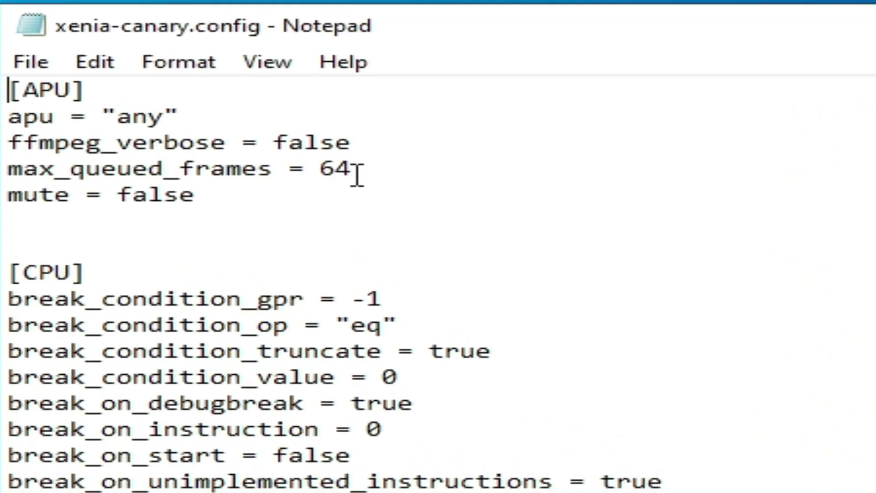
pyautogui.moveTo(309, 162); pyautogui.dragTo(340, 164)
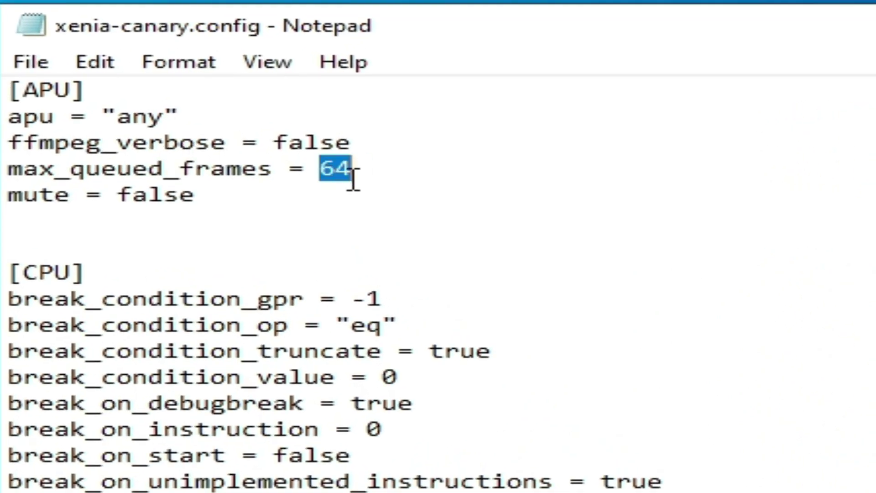
pyautogui.write('1')
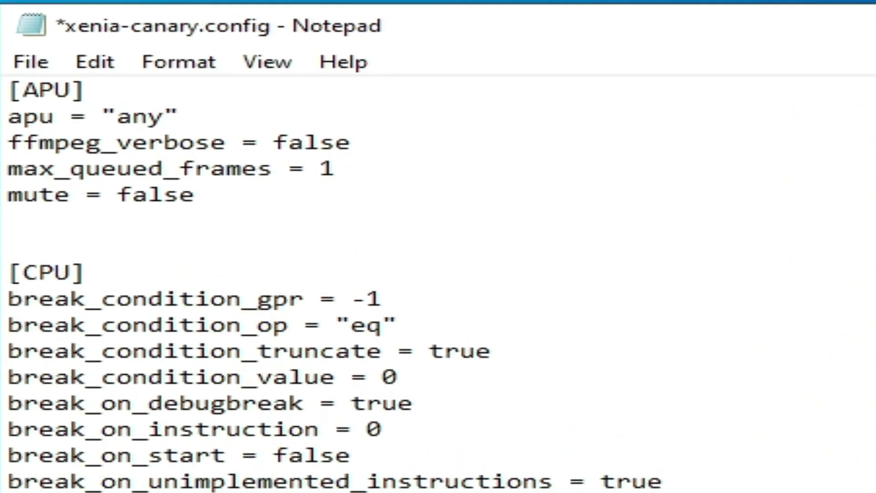
pyautogui.write('6')
# Step: Save the queued frames change and close Notepad
pyautogui.click(25, 64)
pyautogui.click(87, 197)
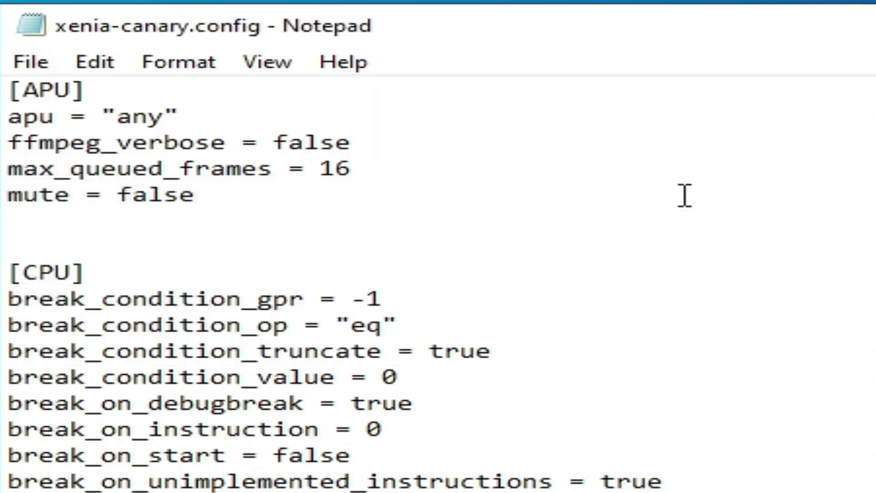
pyautogui.click(722, 53)
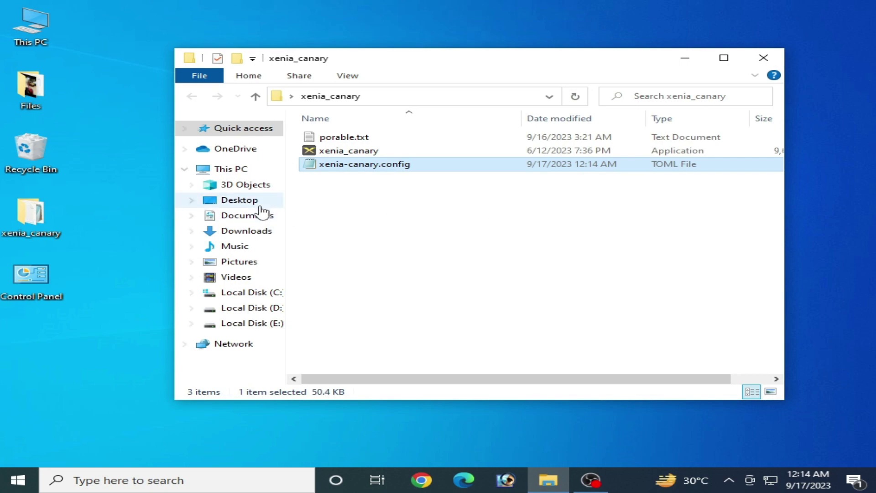
# Step: Reopen the config and change internal_display_resolution from 8 to 16
pyautogui.rightClick(379, 168)
pyautogui.click(410, 164)
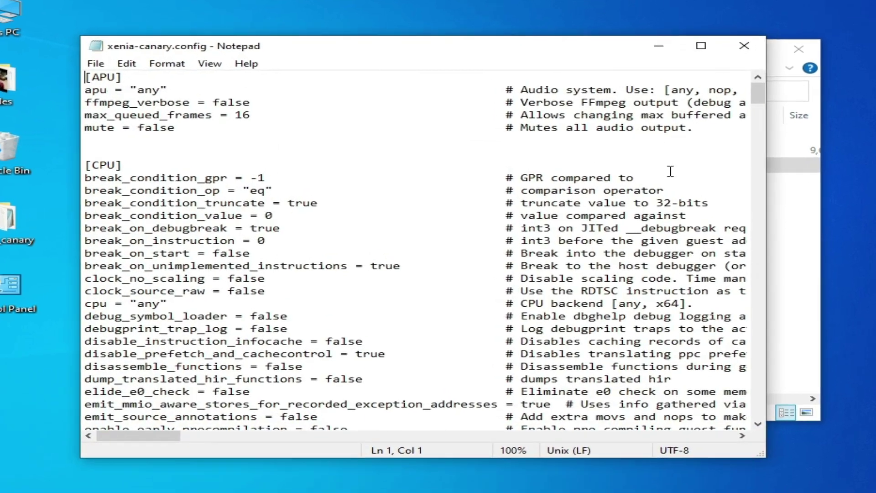
pyautogui.scroll(-5, 760, 111)
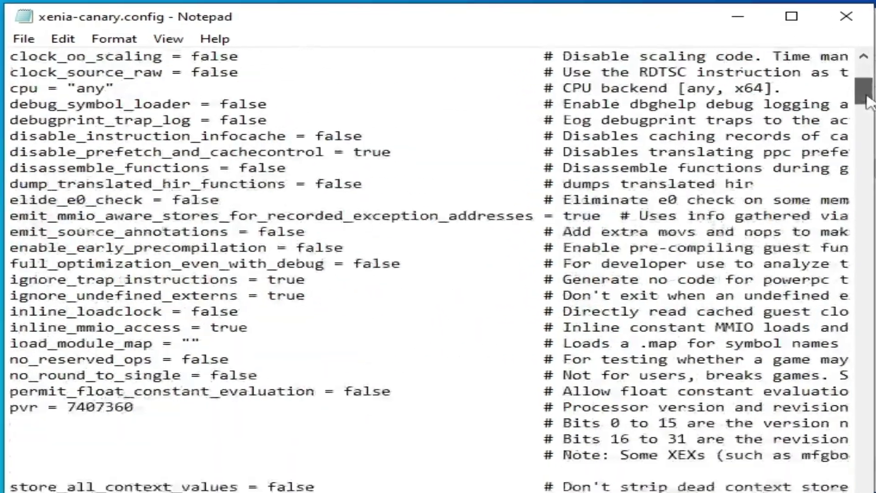
pyautogui.moveTo(867, 98); pyautogui.dragTo(867, 151)
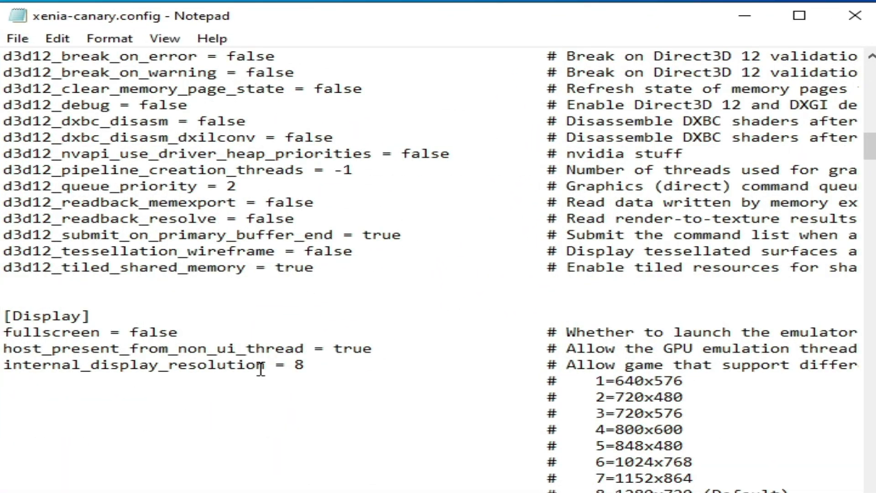
pyautogui.moveTo(295, 365); pyautogui.dragTo(305, 365)
pyautogui.write('1')
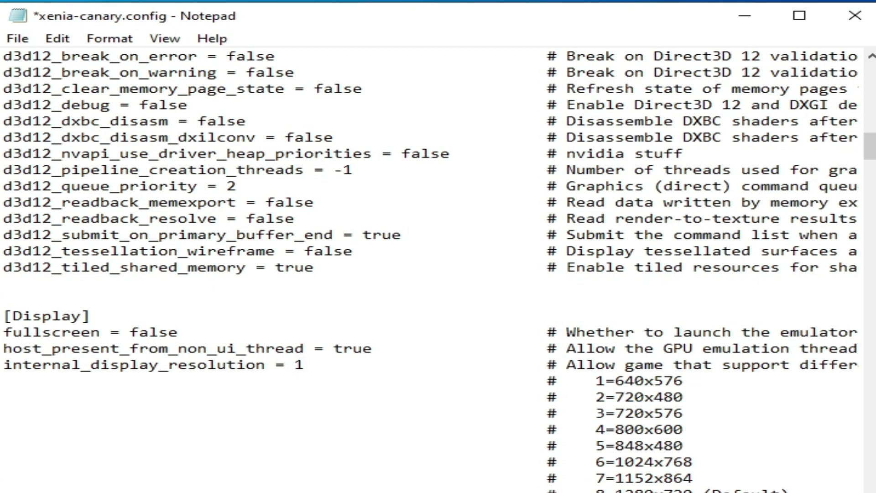
pyautogui.write('6')
# Step: Save the resolution change and close Notepad
pyautogui.click(18, 39)
pyautogui.click(52, 118)
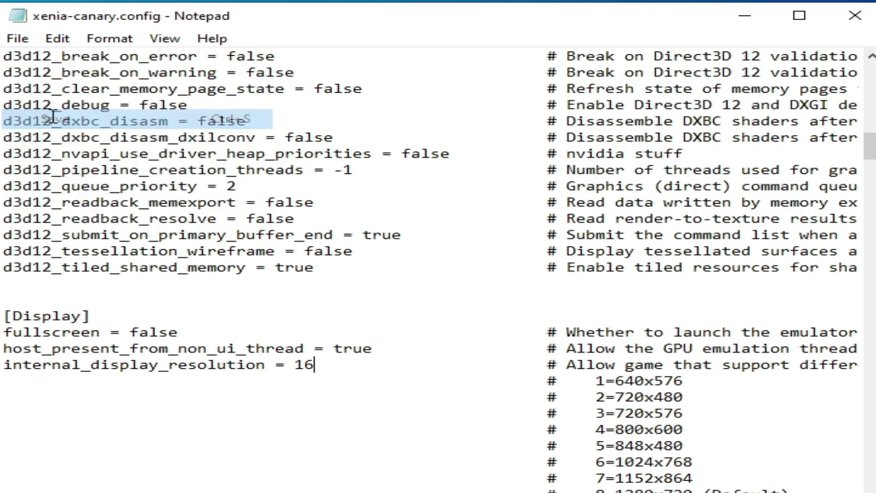
pyautogui.click(855, 15)
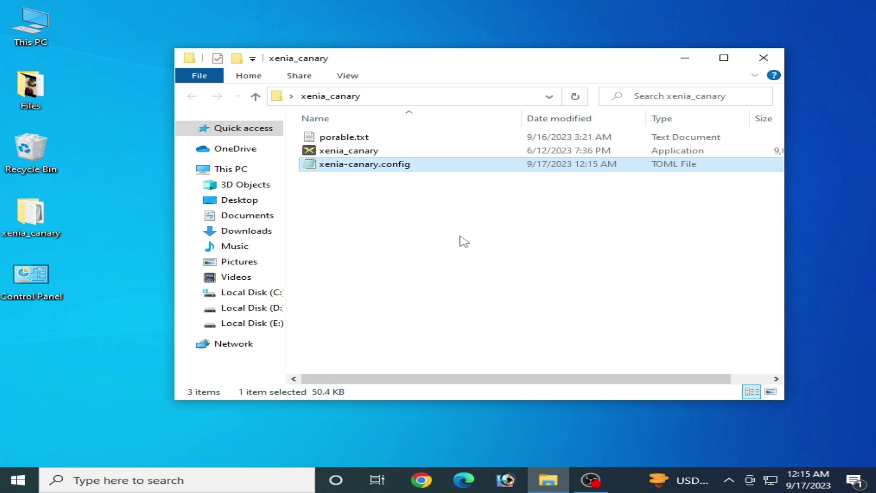
# Step: Reopen the config, scroll to vsync_interval and change it from 8 to 12
pyautogui.rightClick(375, 168)
pyautogui.click(413, 151)
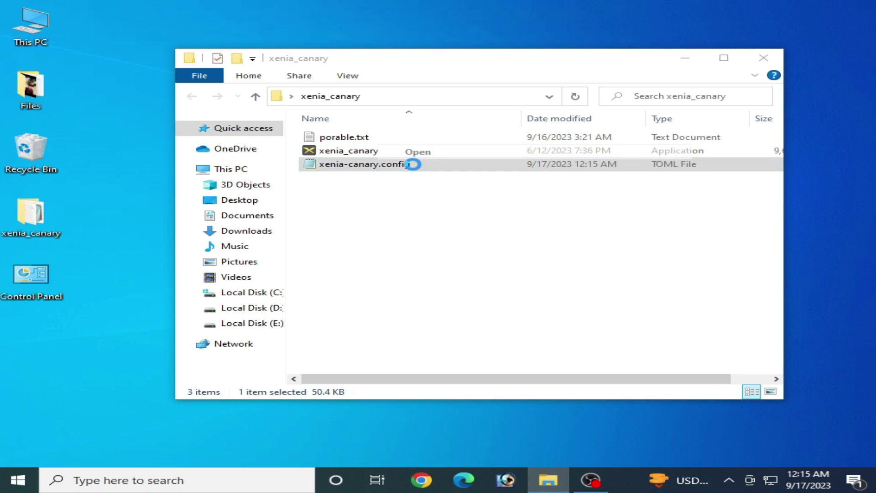
pyautogui.moveTo(732, 103); pyautogui.dragTo(727, 273)
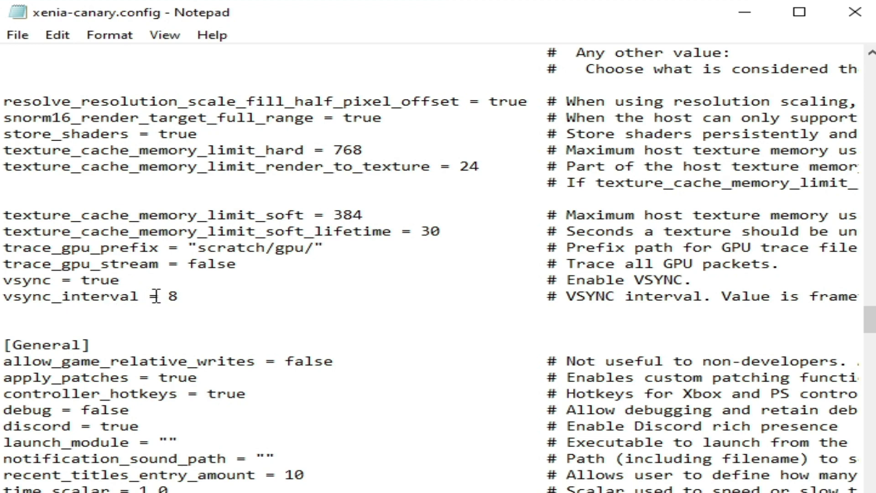
pyautogui.moveTo(168, 297); pyautogui.dragTo(178, 297)
pyautogui.write('12')
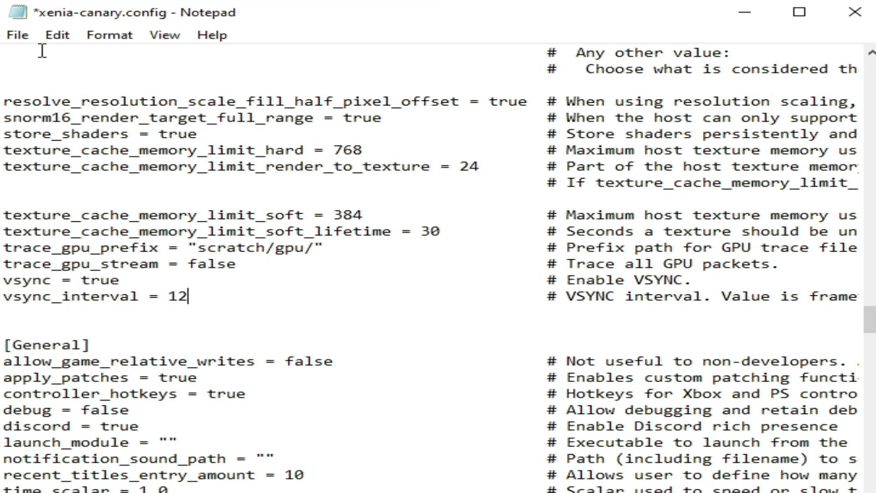
# Step: Save the vsync_interval change and close Notepad
pyautogui.click(18, 36)
pyautogui.click(54, 120)
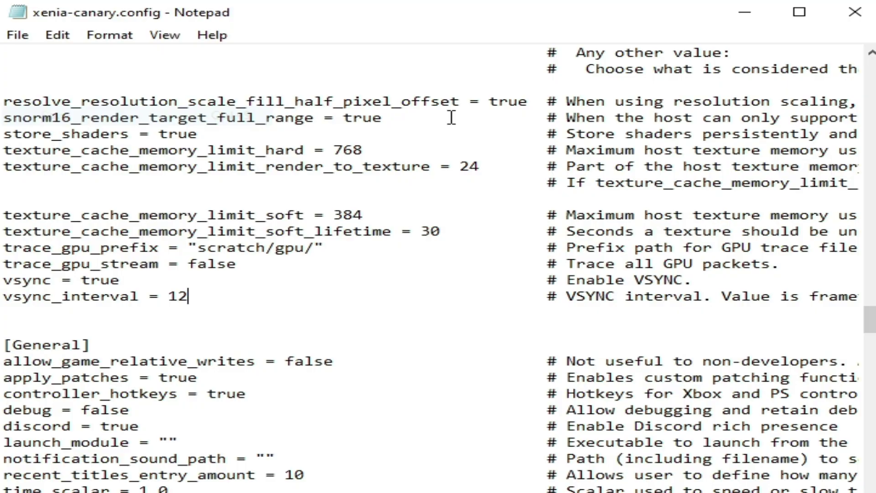
pyautogui.click(855, 12)
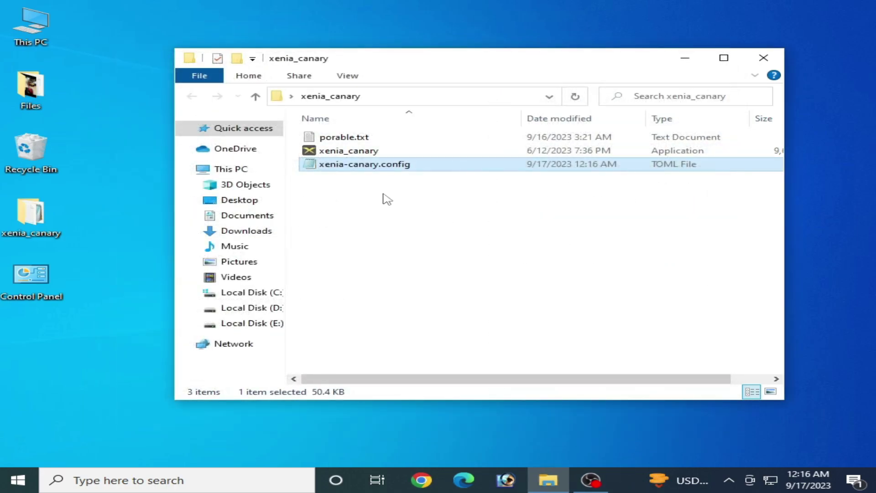
# Step: Reopen the config, change gpu_allow_invalid_fetch_constants from false to true, and save
pyautogui.rightClick(367, 171)
pyautogui.click(399, 151)
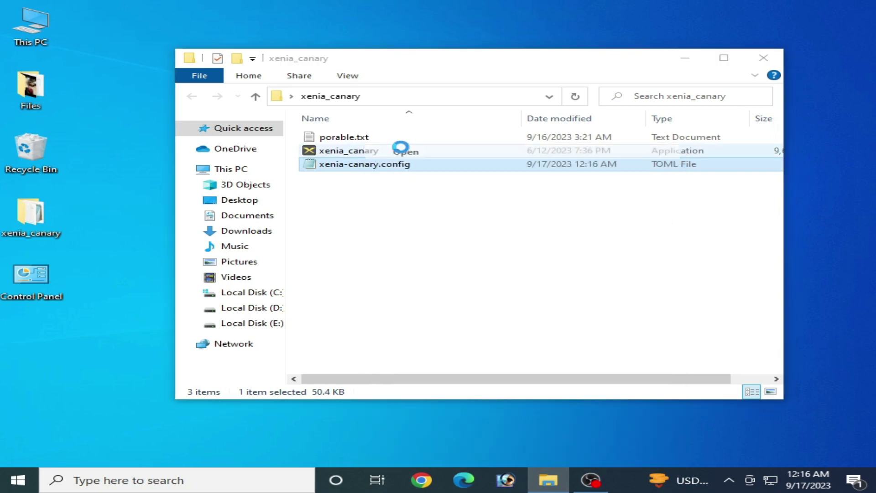
pyautogui.moveTo(730, 102); pyautogui.dragTo(761, 247)
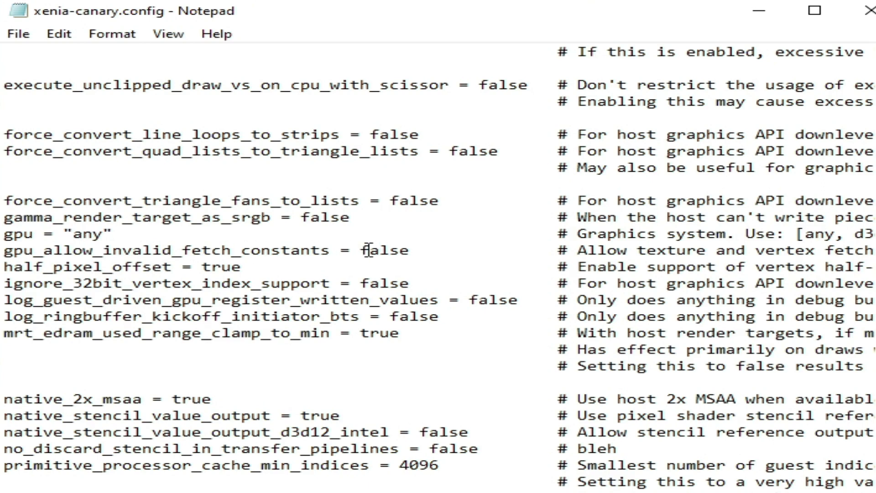
pyautogui.moveTo(362, 251); pyautogui.dragTo(411, 253)
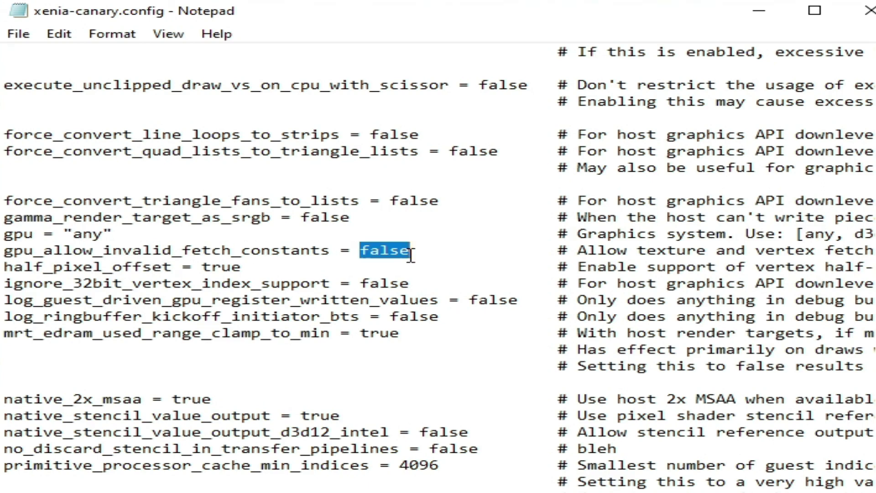
pyautogui.write('true')
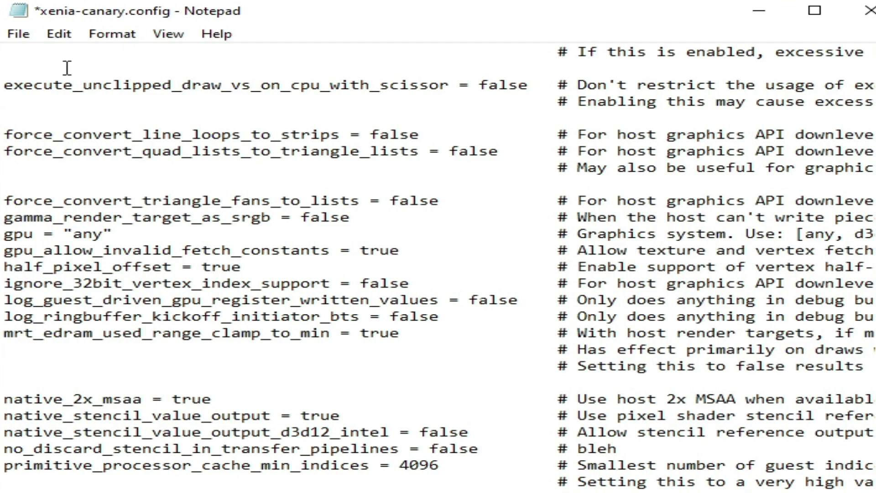
pyautogui.click(19, 34)
pyautogui.click(39, 115)
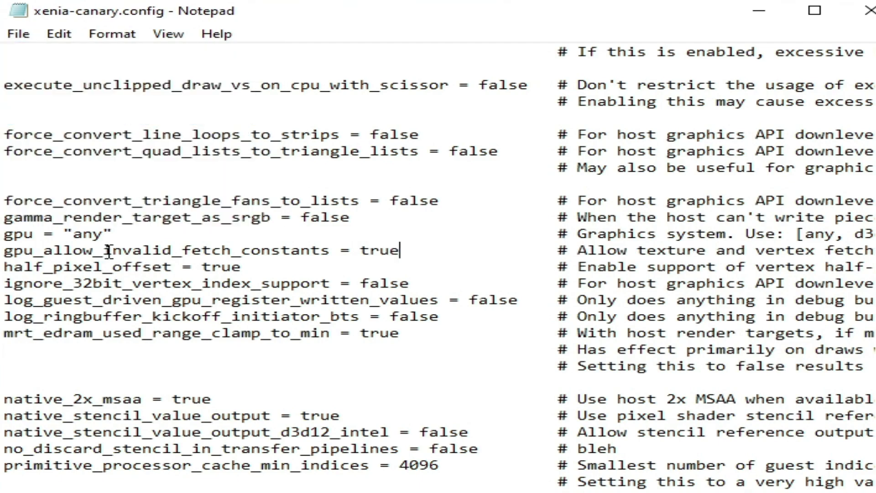
# Step: Copy the word vulkan from the gpu line's comment
pyautogui.doubleClick(76, 235)
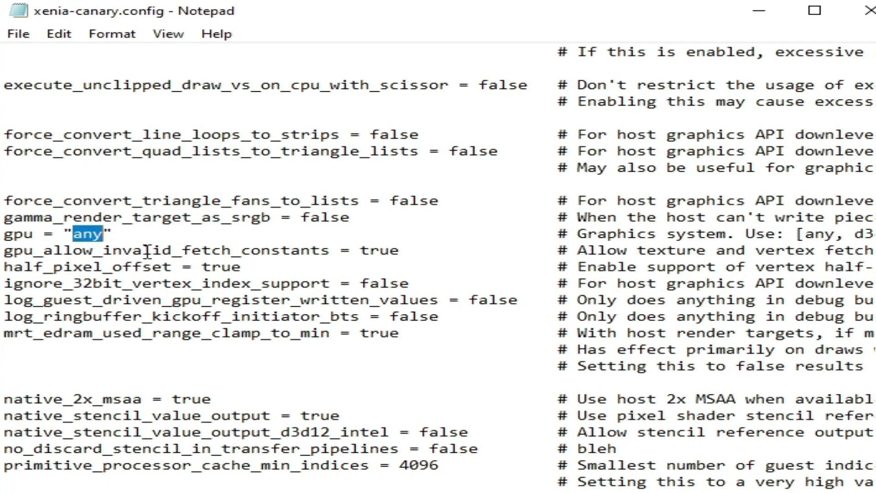
pyautogui.hscroll(3, 438, 265)
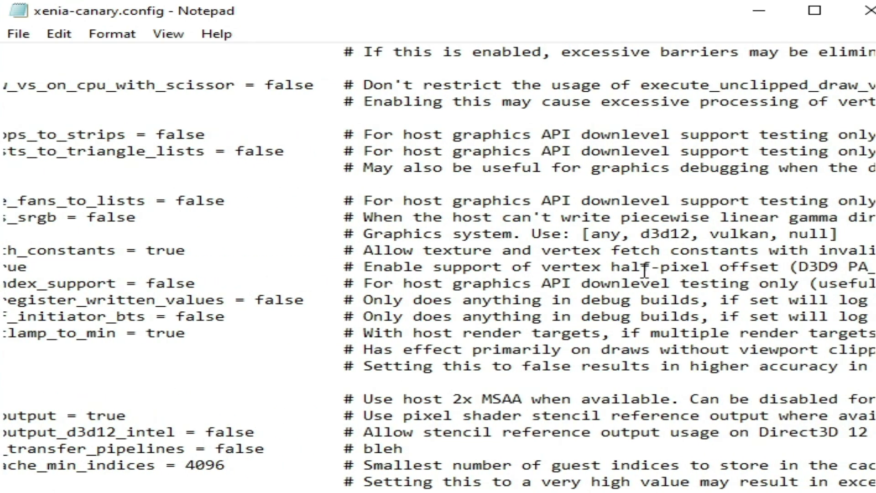
pyautogui.moveTo(715, 232); pyautogui.dragTo(760, 238)
pyautogui.rightClick(760, 238)
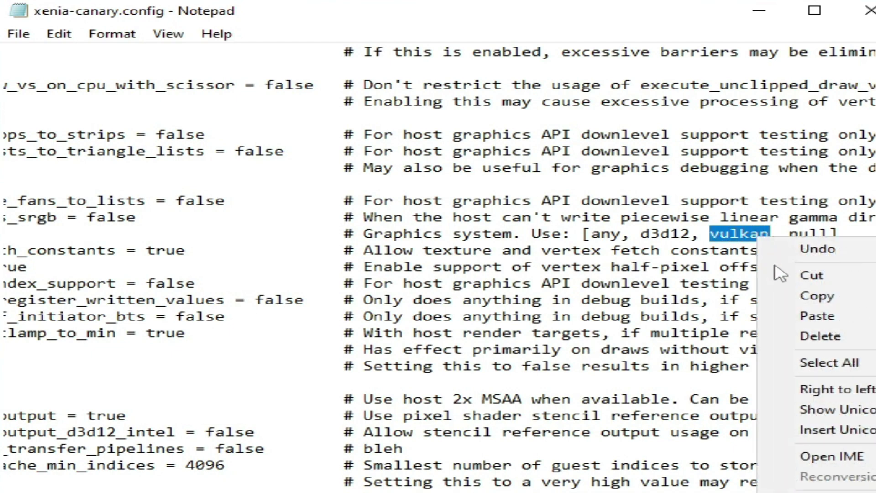
pyautogui.click(803, 293)
# Step: Paste vulkan over any in gpu = "any" and save the config
pyautogui.press('Home')
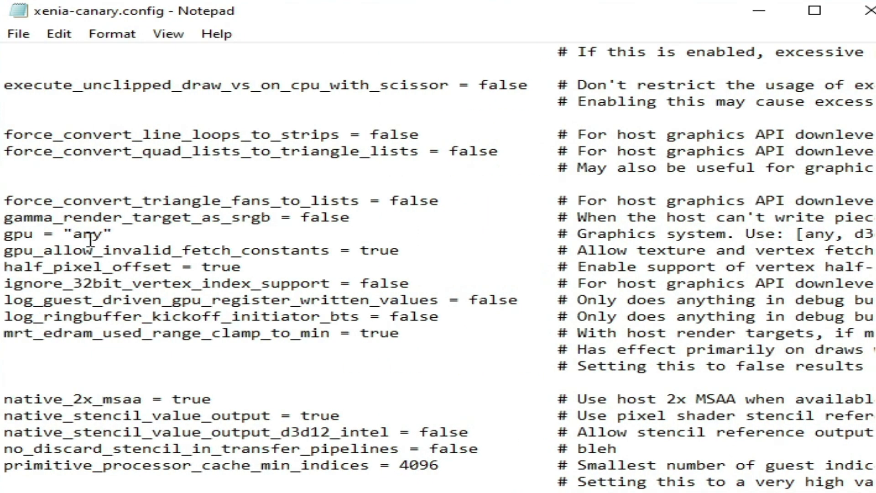
pyautogui.moveTo(80, 234); pyautogui.dragTo(104, 233)
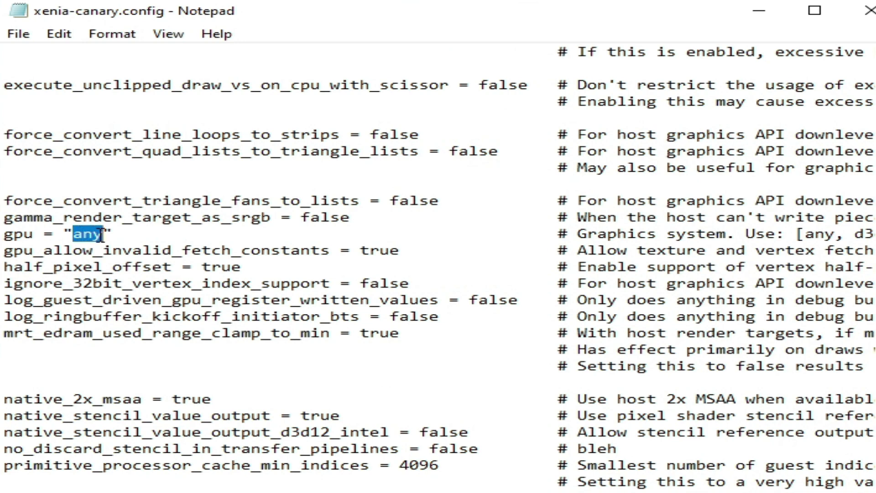
pyautogui.rightClick(101, 235)
pyautogui.click(155, 314)
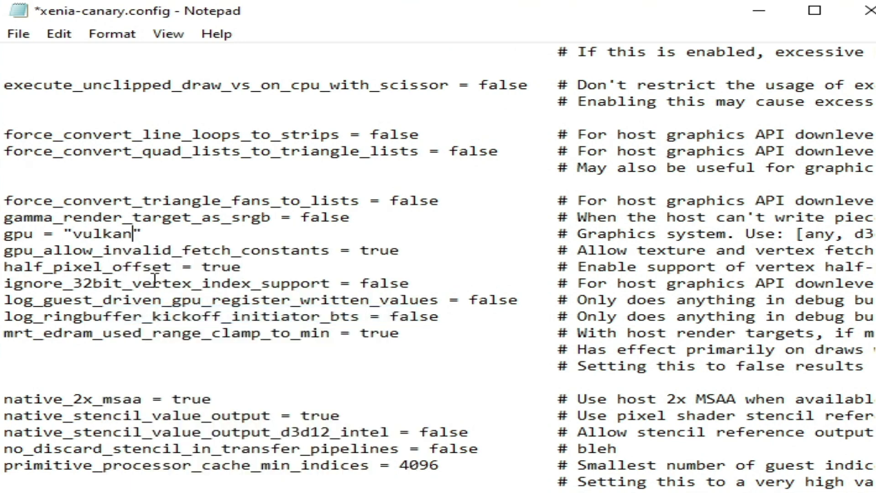
pyautogui.click(17, 34)
pyautogui.click(57, 116)
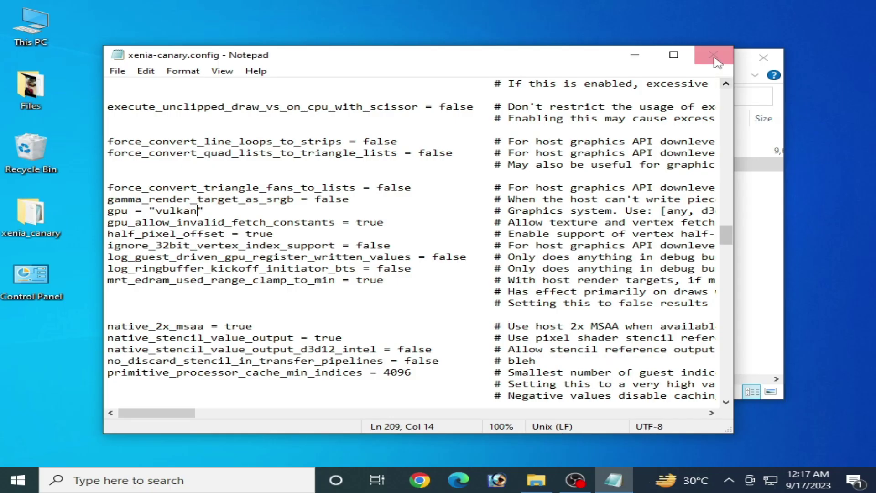
pyautogui.click(869, 10)
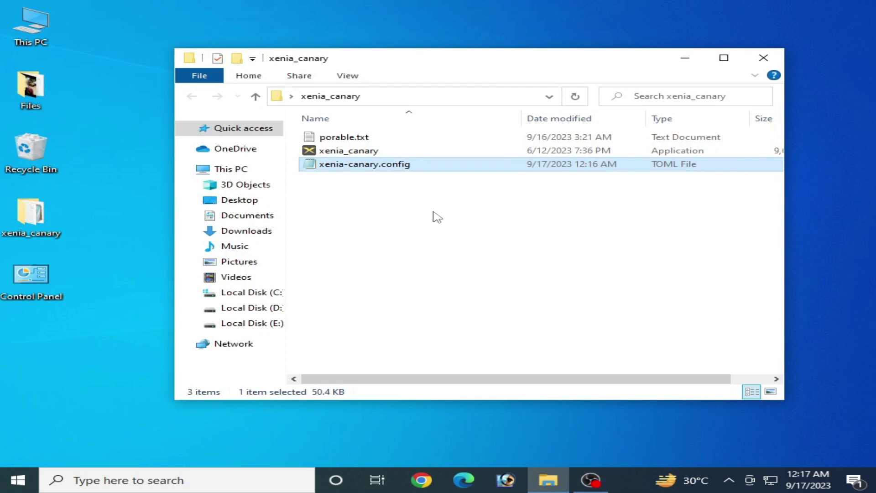